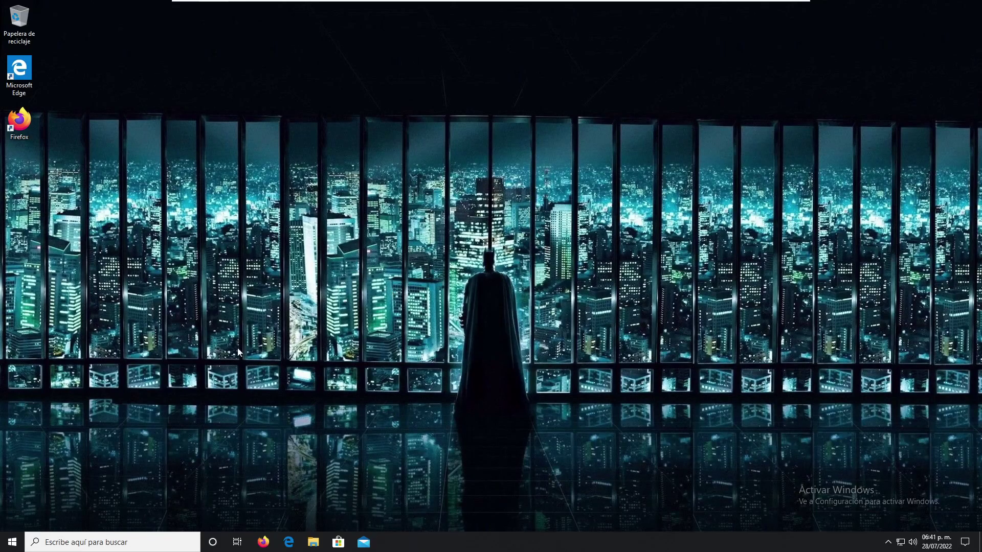
Step: Run the troubleshooter for the sound output device from the Sonido page of the Windows system settings
left_click(10, 543)
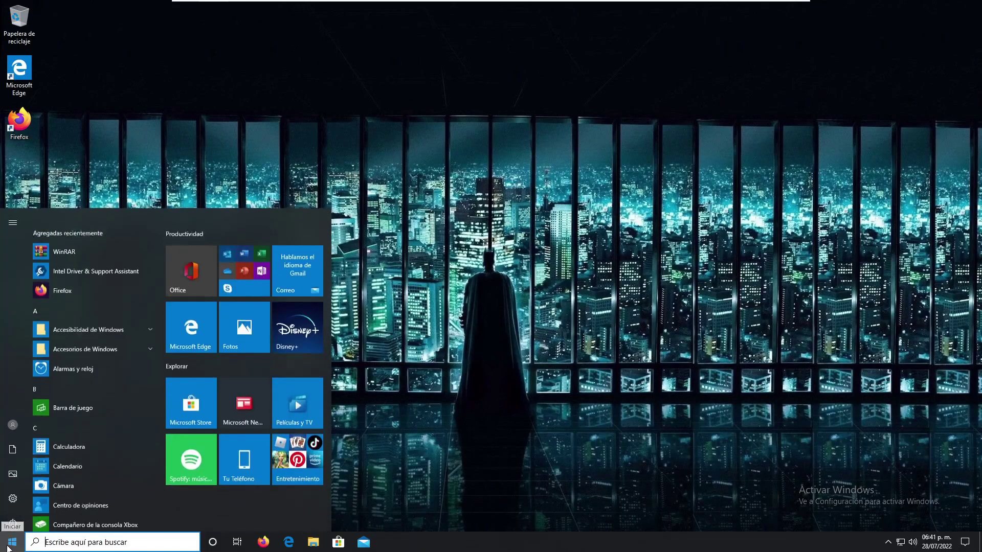
left_click(12, 496)
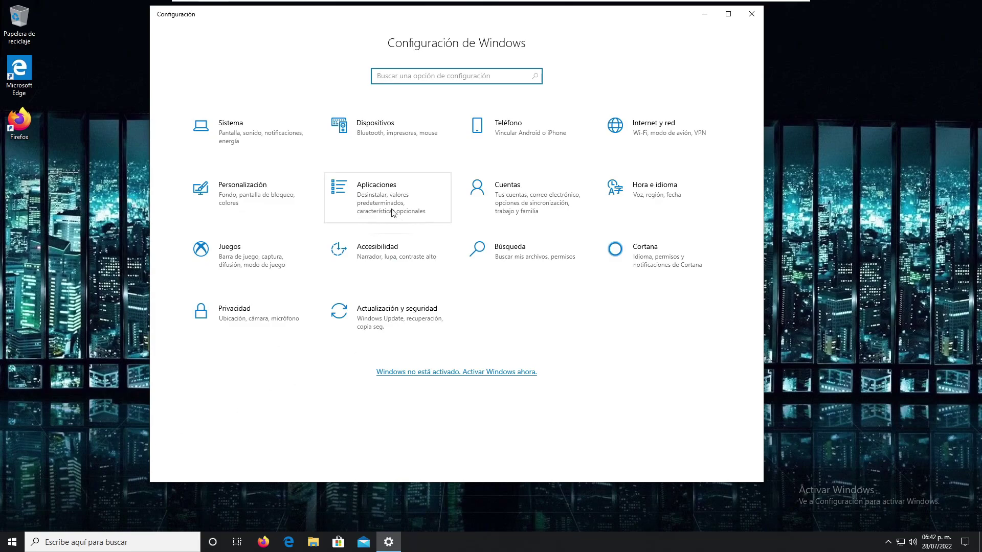
left_click(277, 153)
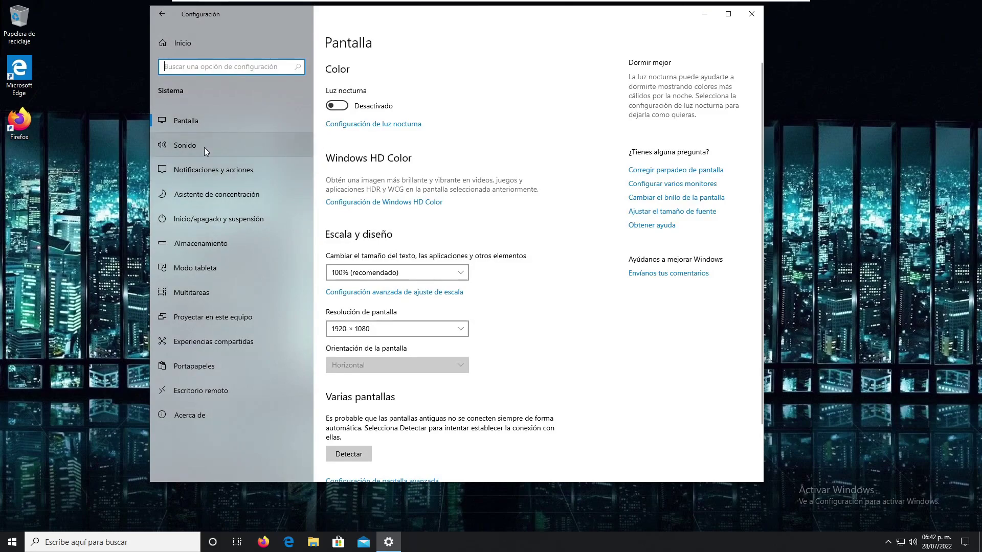
left_click(238, 142)
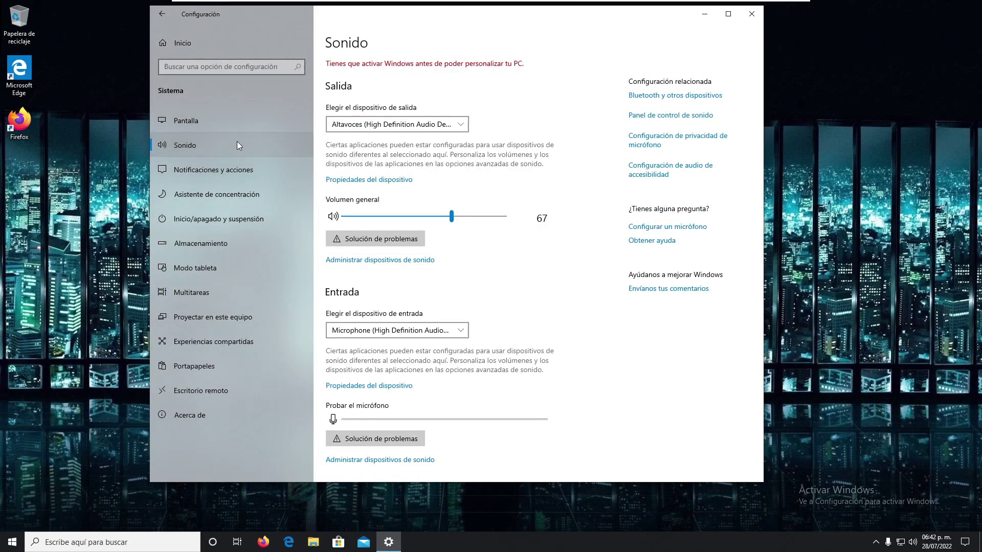
left_click(391, 242)
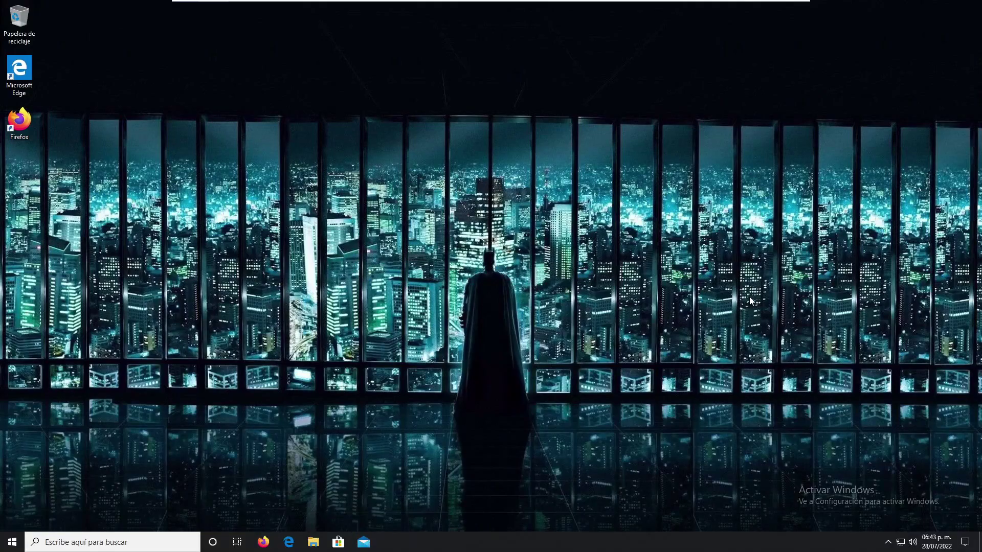
Step: Open Administrador de dispositivos and expand the Dispositivos de juego, sonido y video category
left_click(150, 544)
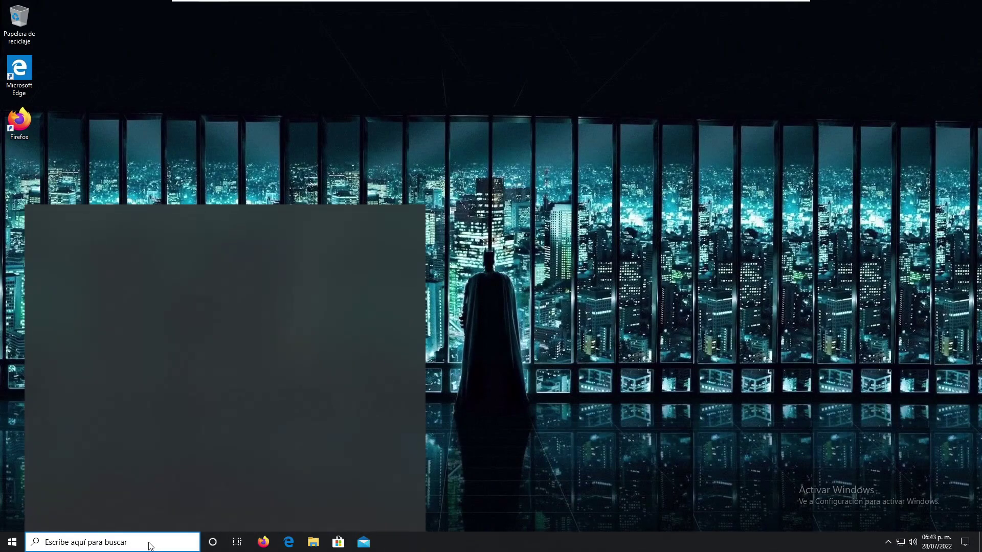
type("administ")
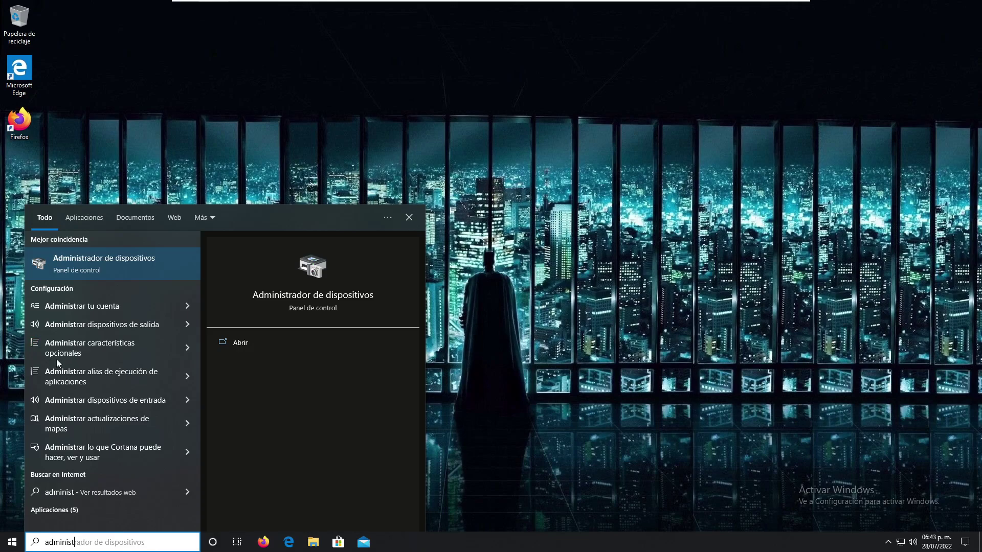
left_click(154, 261)
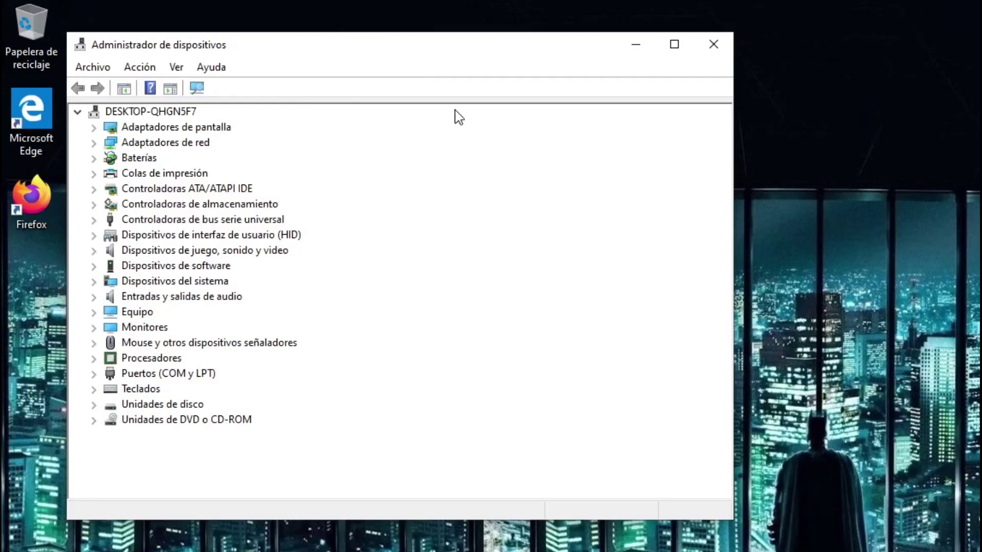
left_click(203, 254)
left_click(93, 252)
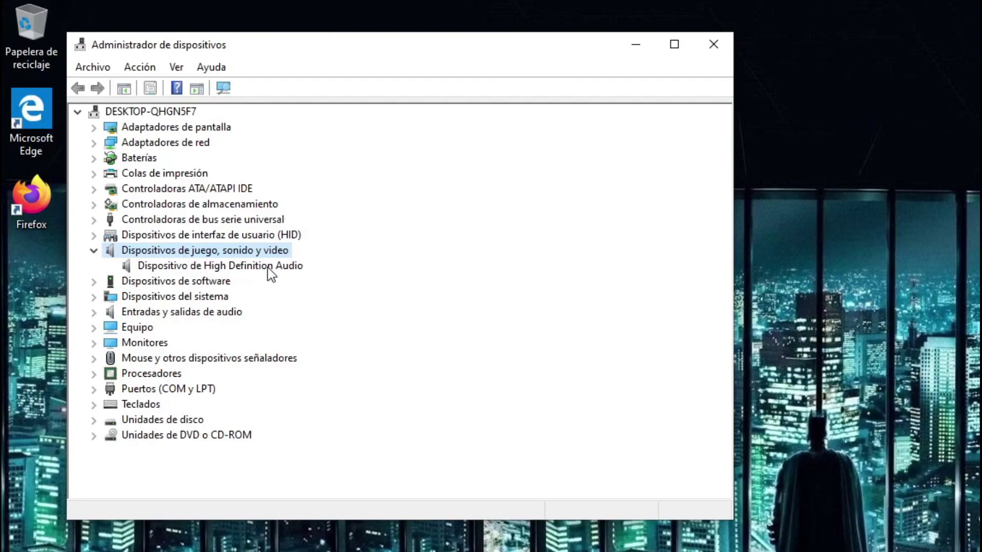
Step: Search automatically for an updated driver for Dispositivo de High Definition Audio, then look for one through Windows Update
double_click(227, 267)
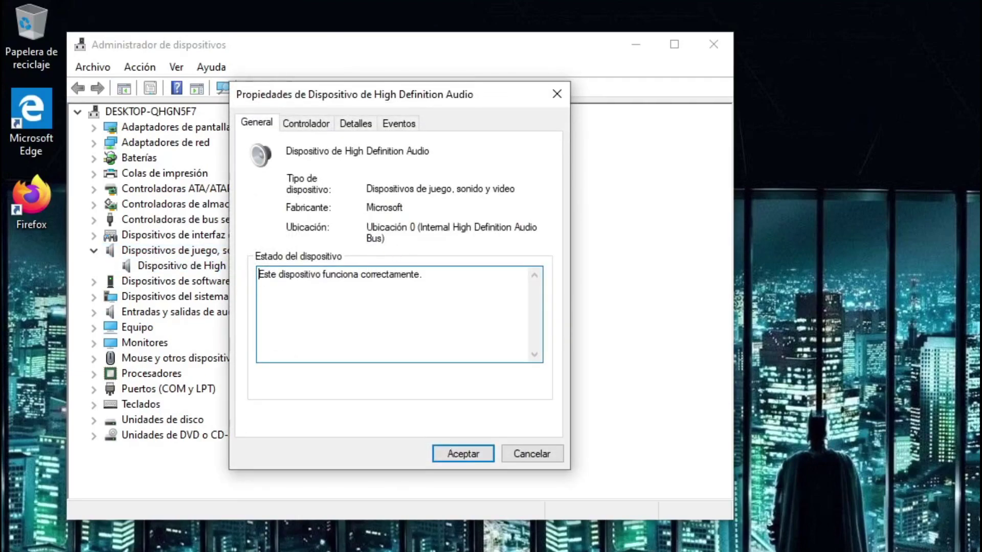
left_click(311, 124)
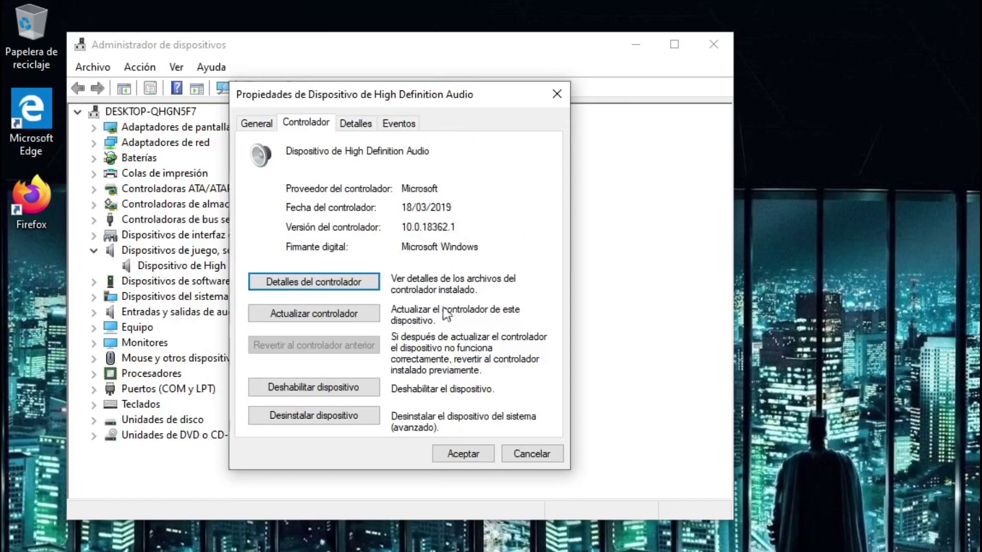
left_click(337, 321)
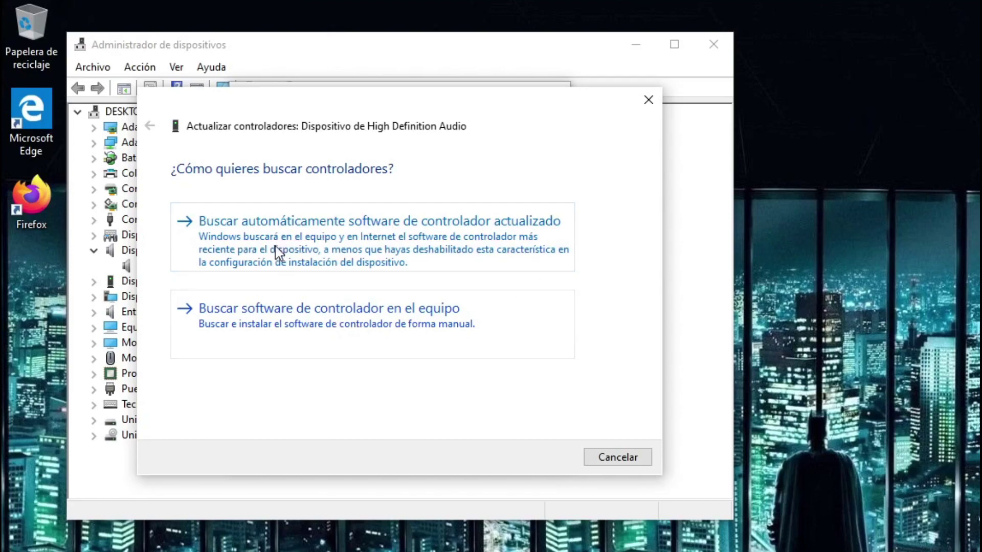
left_click(431, 233)
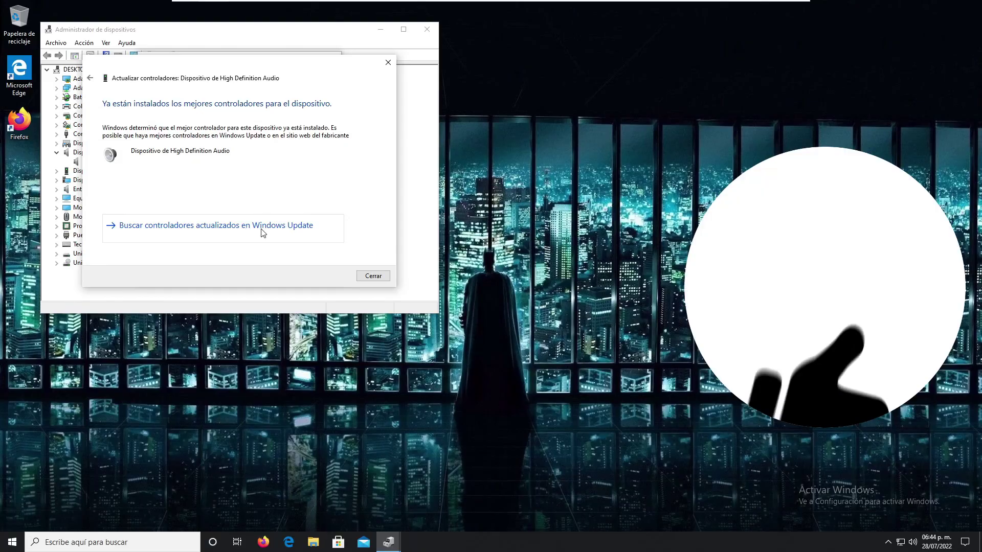
left_click(435, 385)
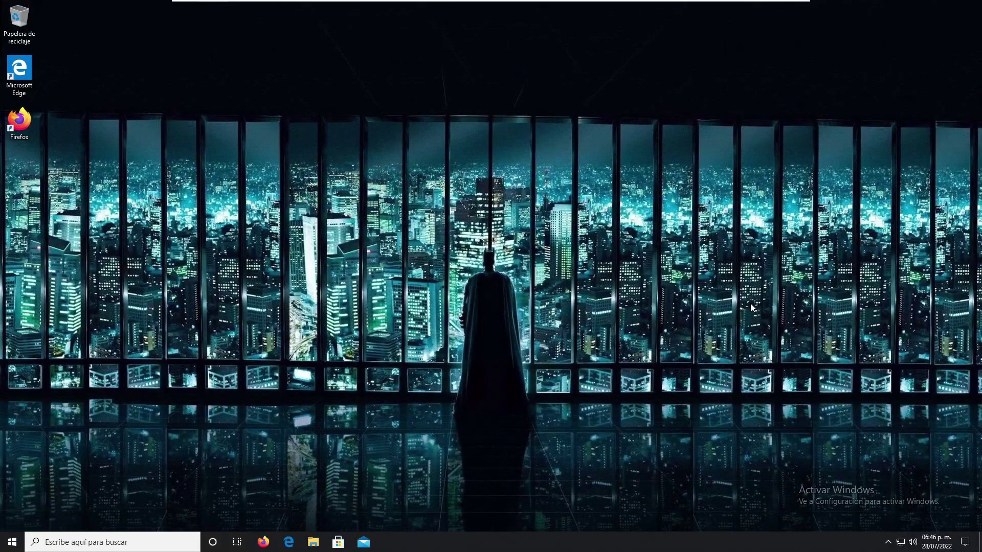
Step: Reopen Administrador de dispositivos and expand Dispositivos de juego, sonido y video to list the audio device
left_click(153, 543)
type("a")
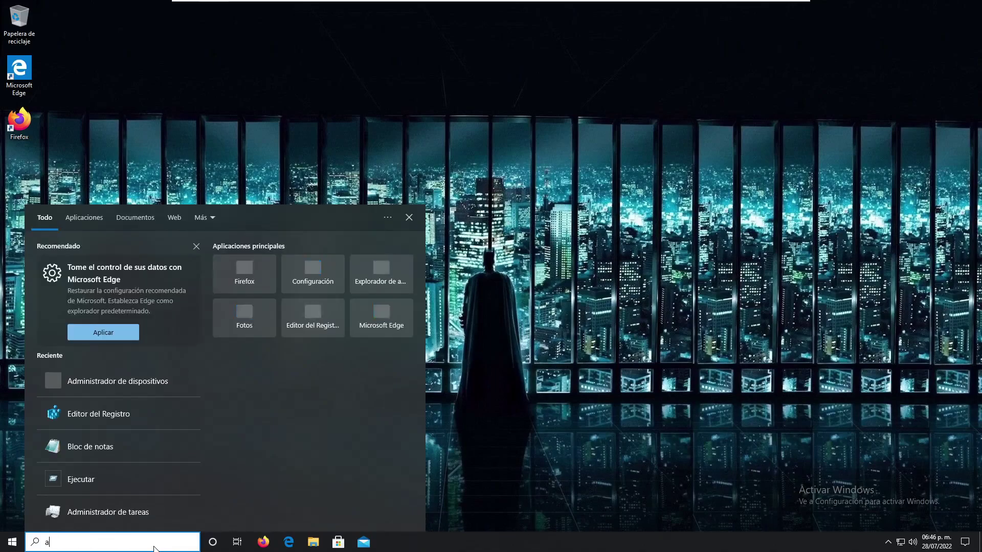
type("dmin")
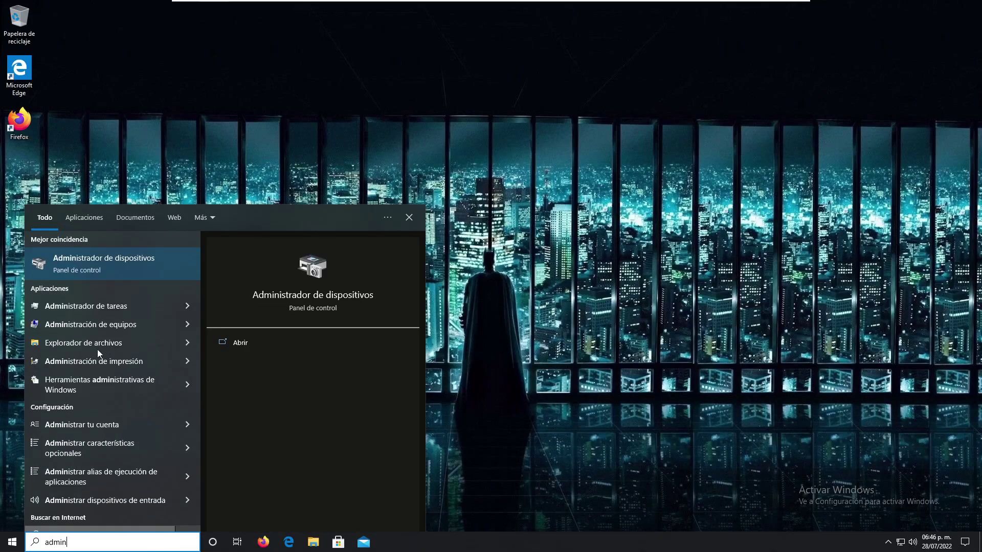
left_click(143, 266)
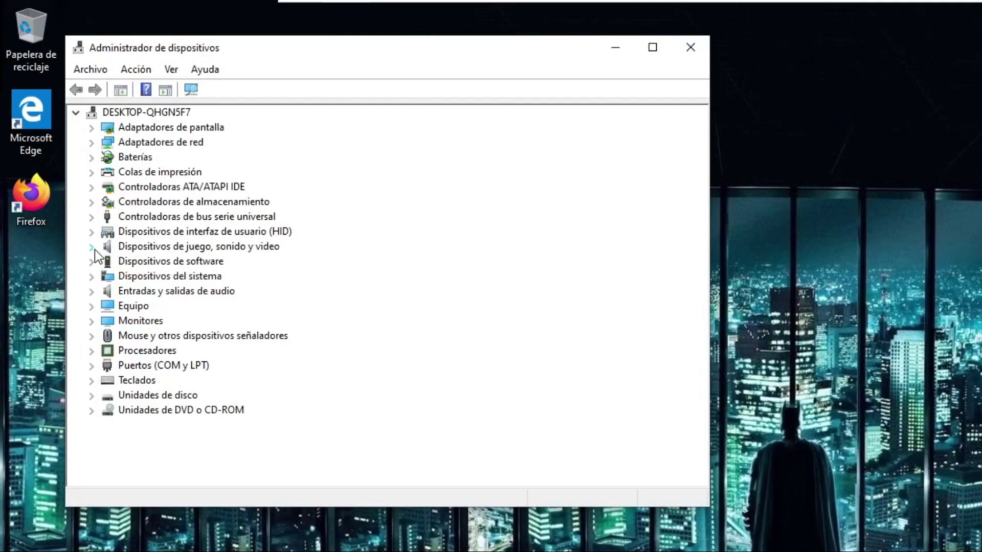
left_click(93, 249)
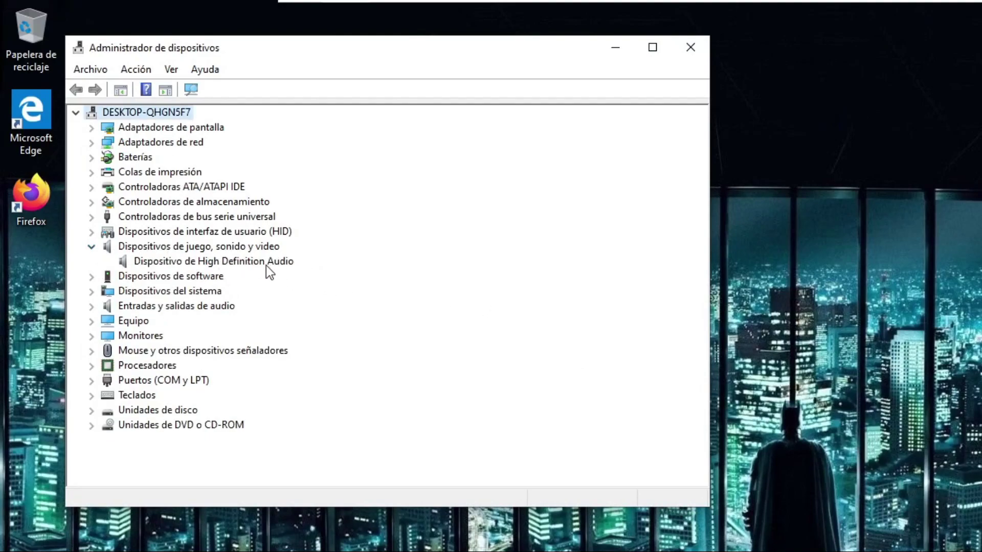
Step: Manually update the High Definition Audio device's driver, installing the compatible Dispositivo de High Definition Audio model from the computer's driver list
double_click(237, 262)
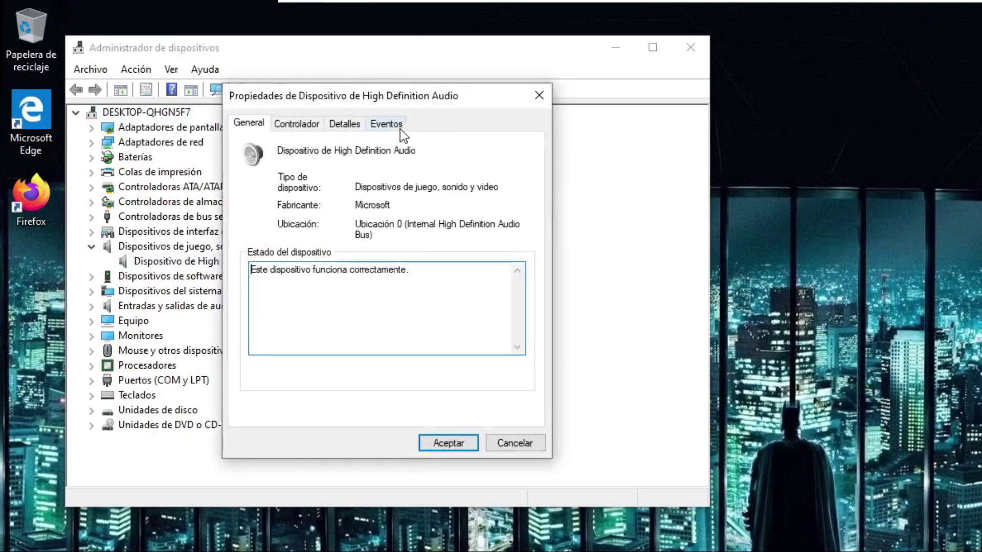
left_click(293, 123)
left_click(315, 308)
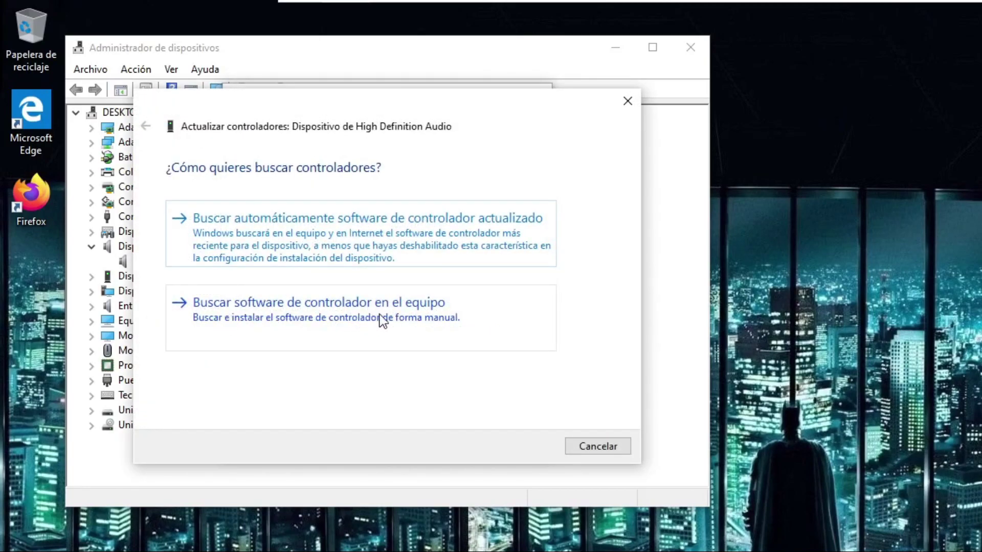
left_click(397, 316)
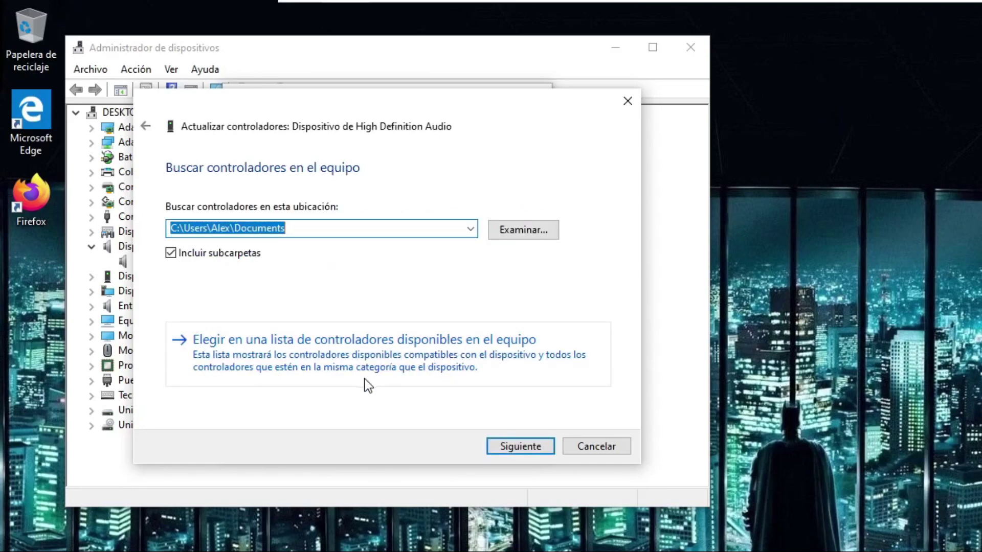
left_click(450, 352)
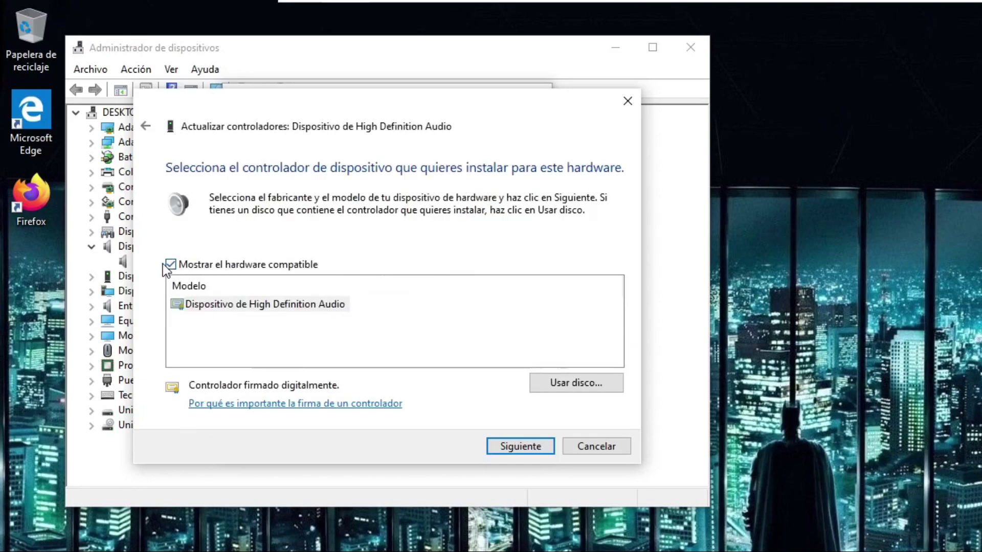
left_click(292, 304)
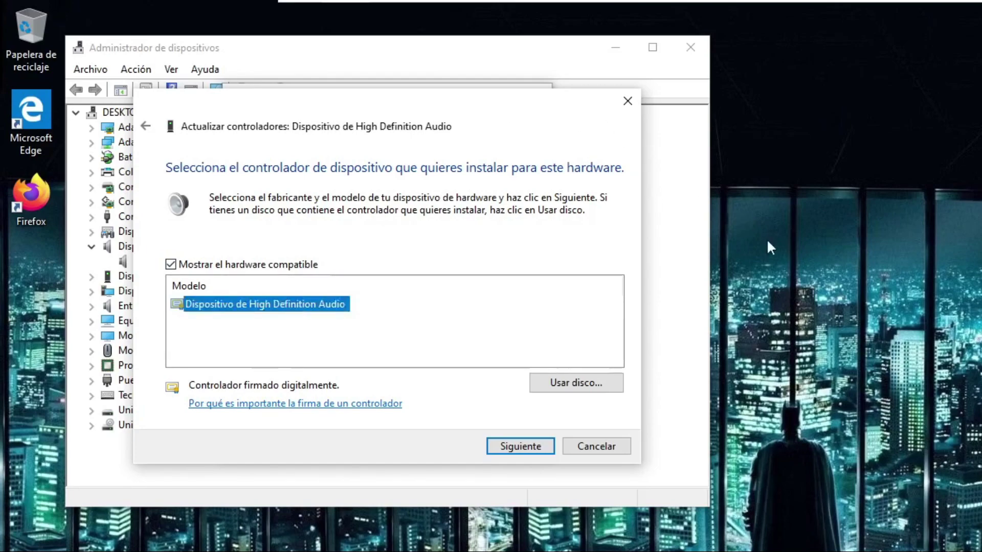
left_click(515, 453)
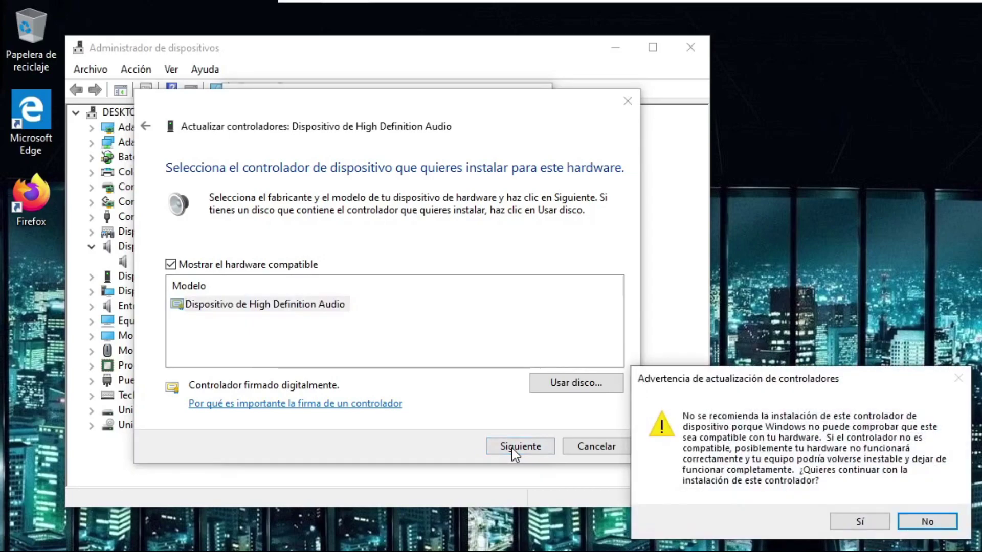
left_click(855, 523)
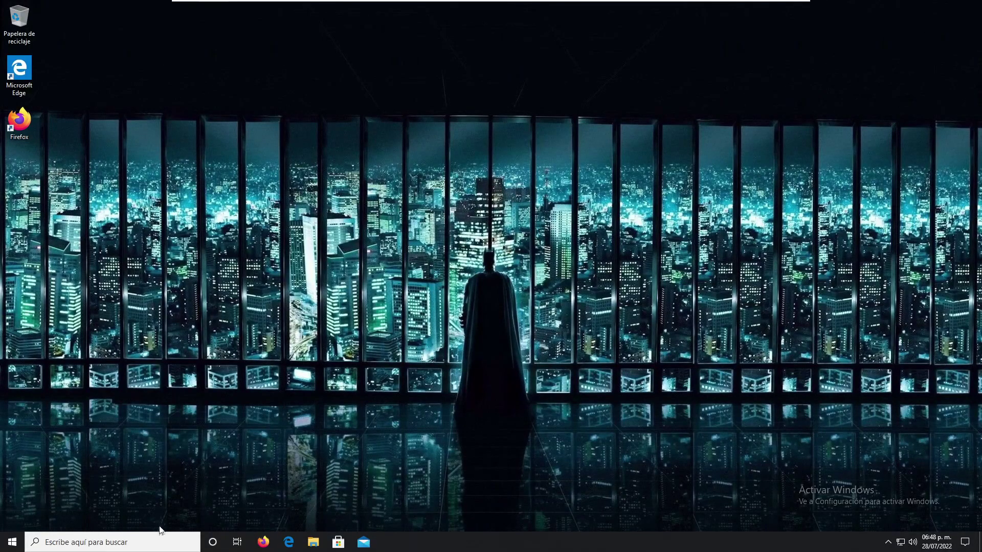
Step: Open the Servicios application and enlarge its window
left_click(159, 541)
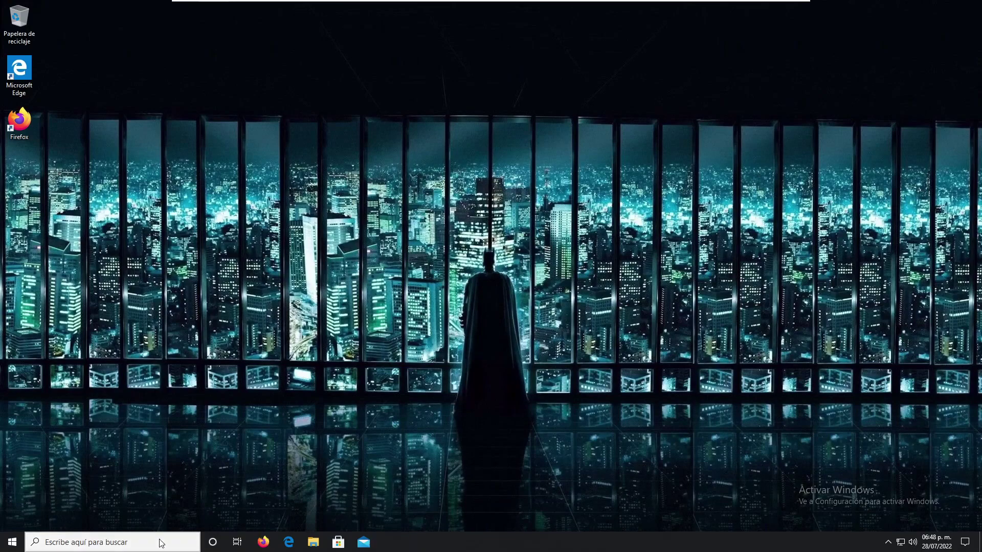
type("servi")
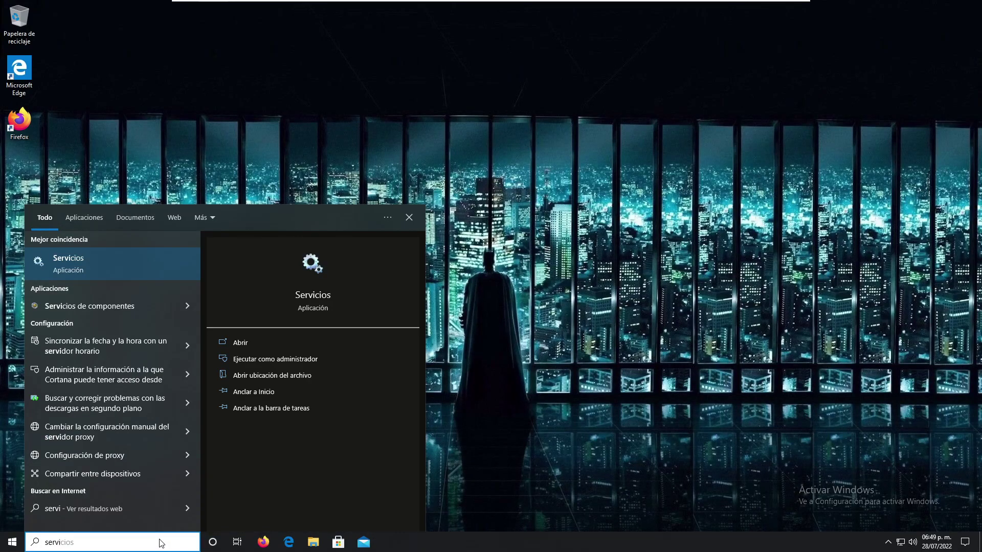
left_click(133, 264)
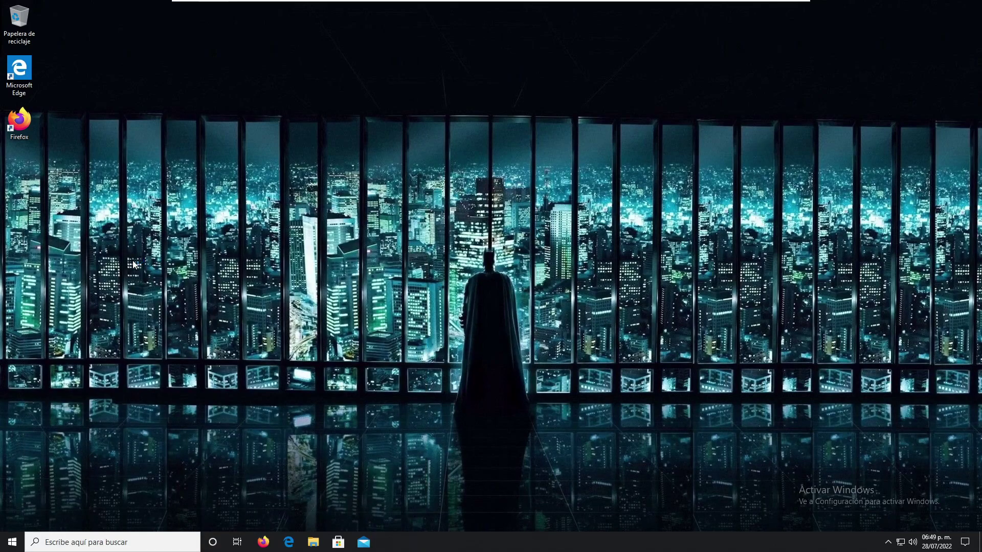
left_click_drag(461, 340, 639, 435)
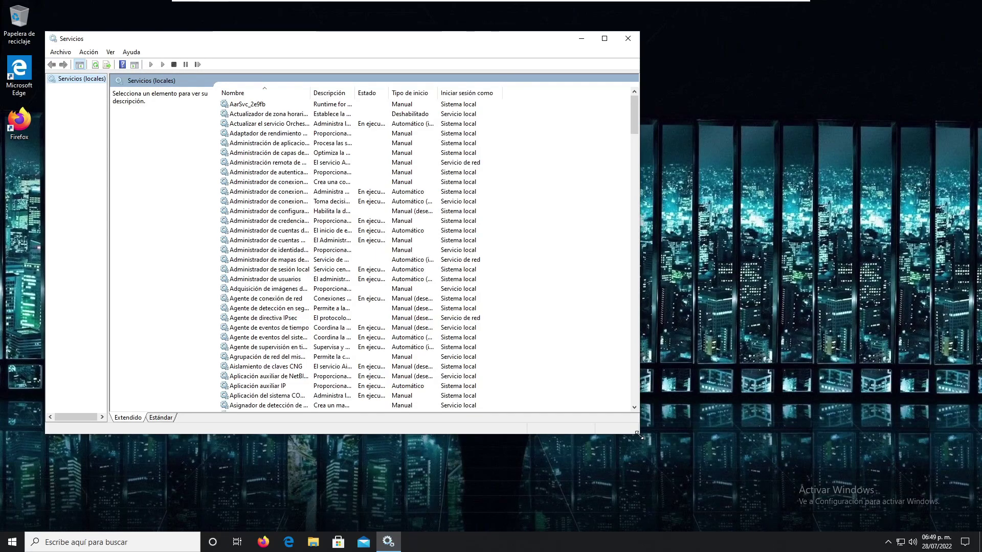
Step: Set the Audio de Windows service's startup type to Automático, apply the setting and restart the service
left_click(422, 105)
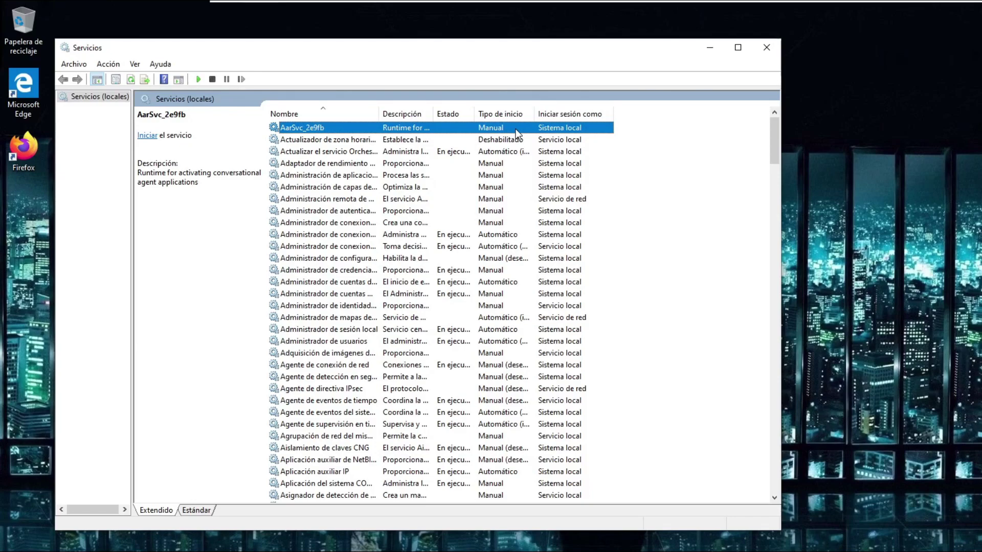
scroll(528, 258, "down", 4)
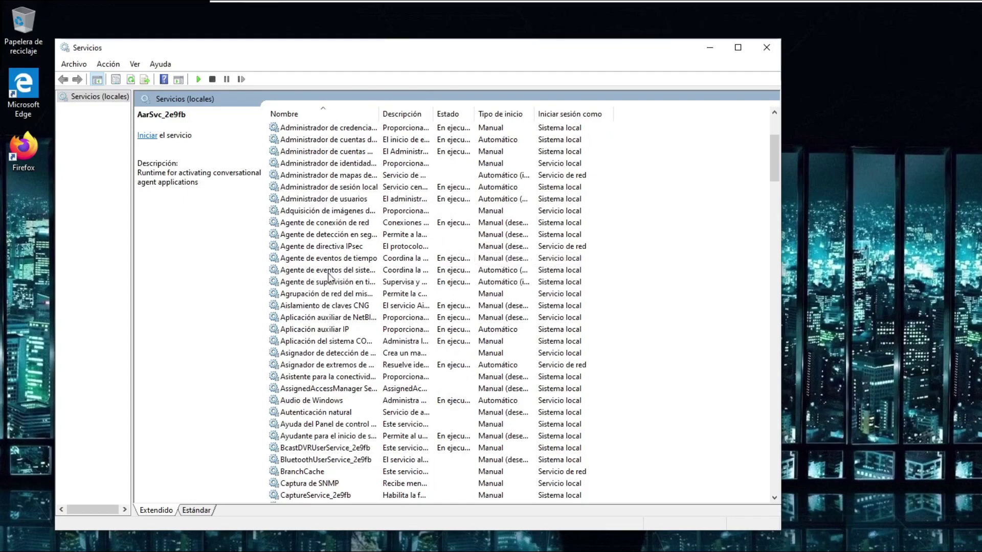
left_click(333, 402)
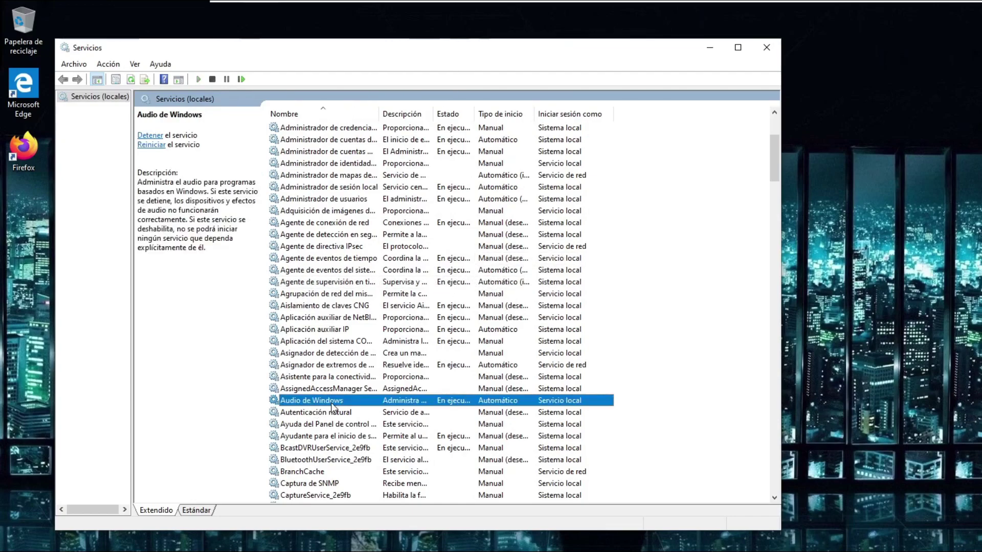
double_click(330, 402)
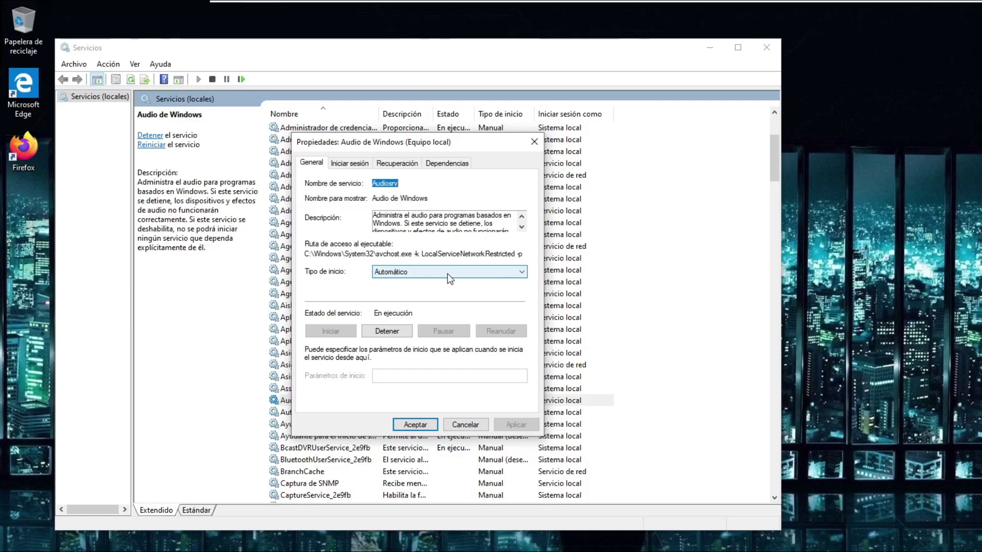
left_click(523, 276)
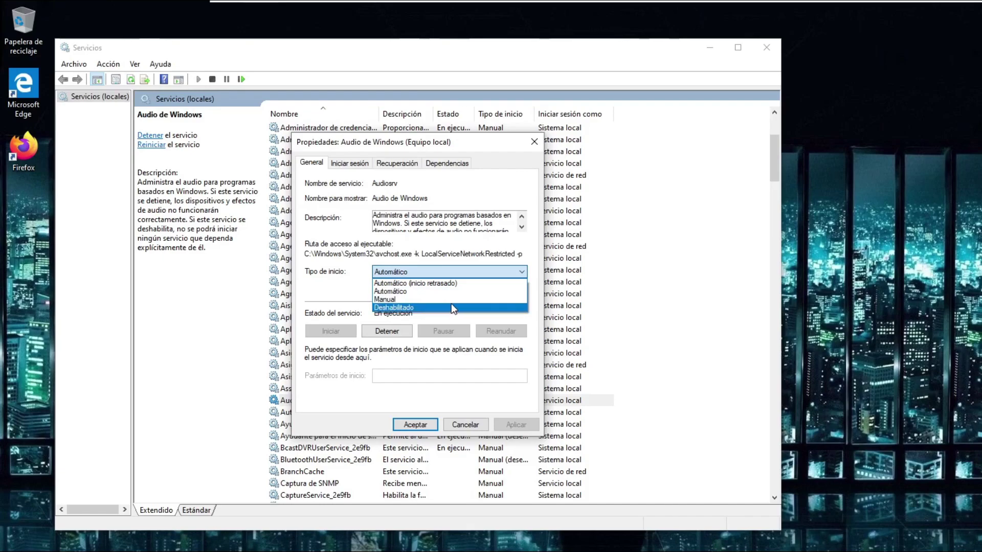
left_click(440, 292)
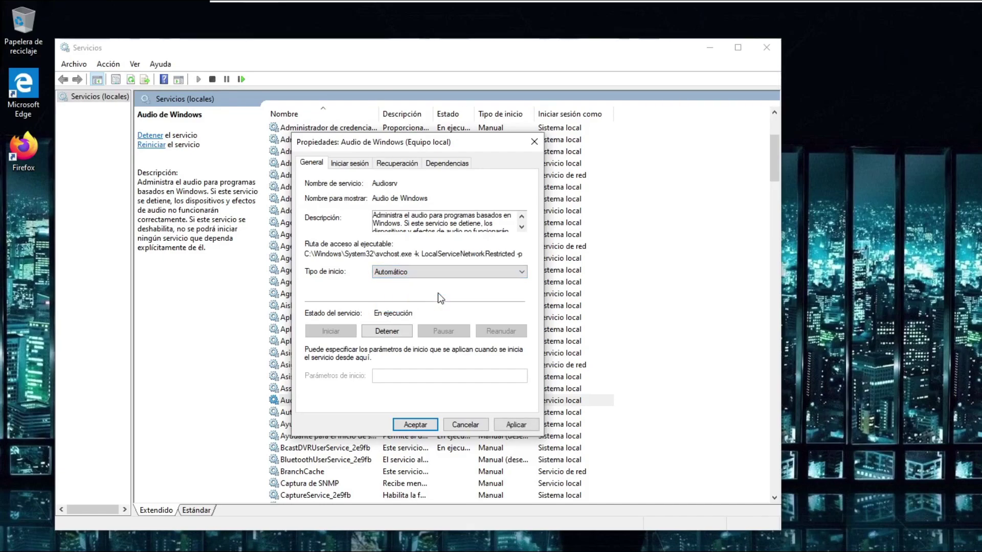
left_click(514, 424)
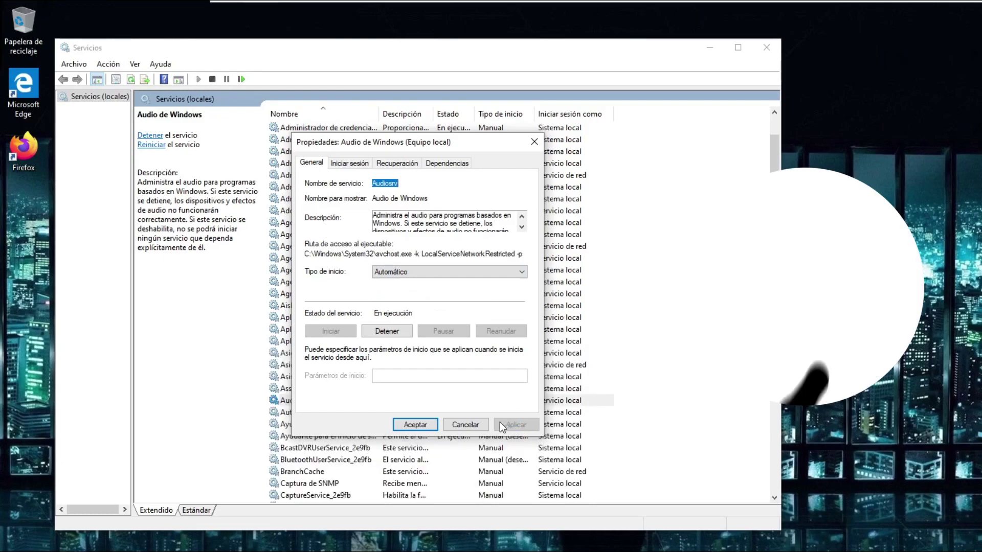
left_click(415, 425)
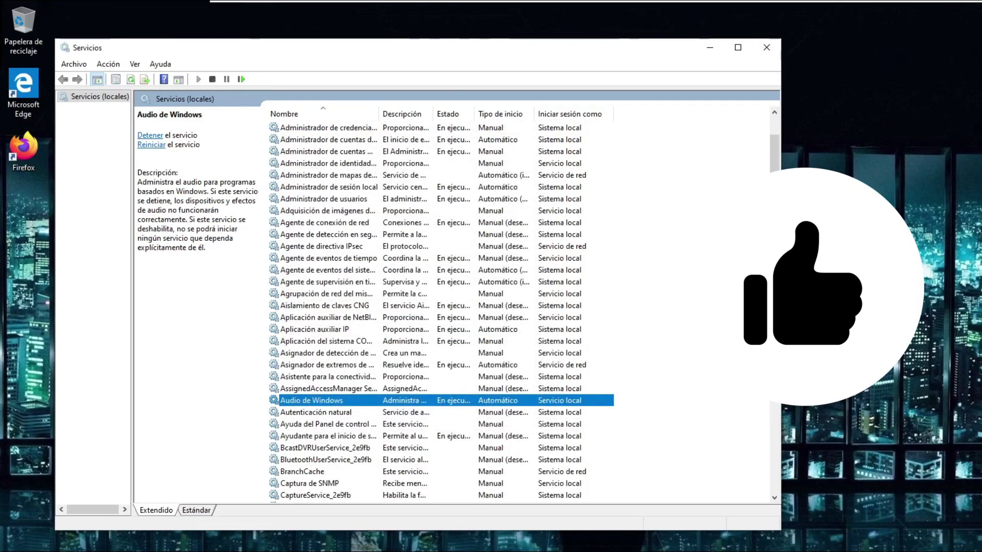
left_click(152, 145)
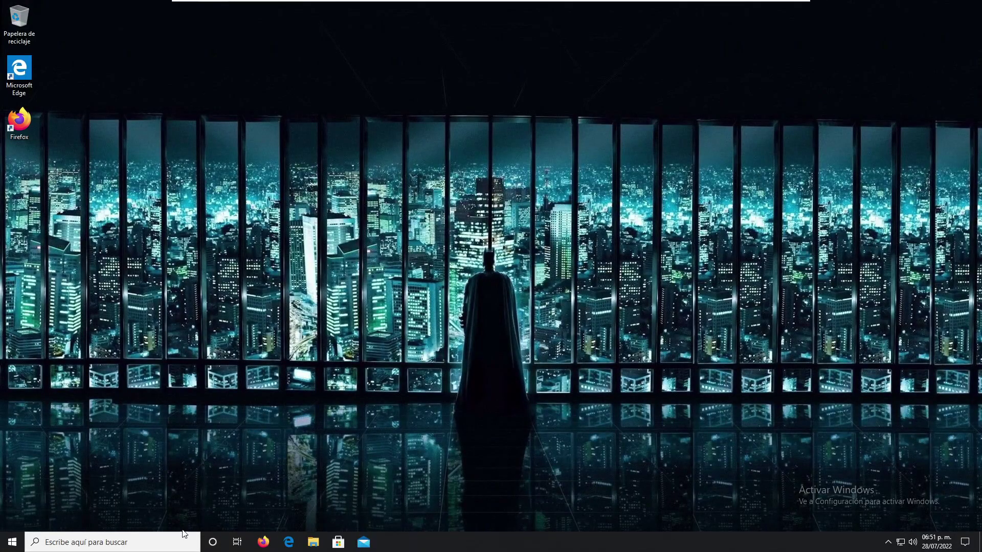
Step: Open Administrador de dispositivos and expand the Dispositivos de juego, sonido y video category
left_click(184, 535)
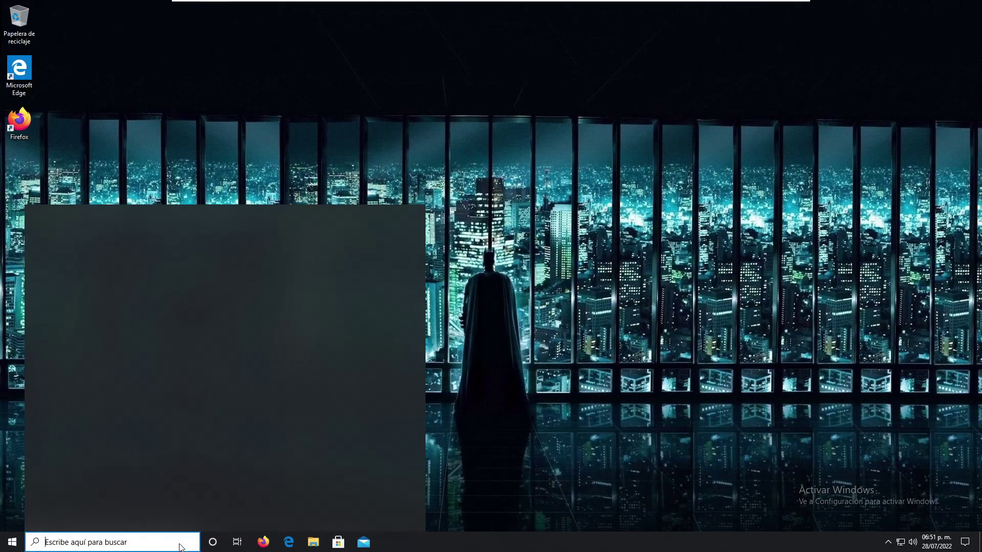
type("admini")
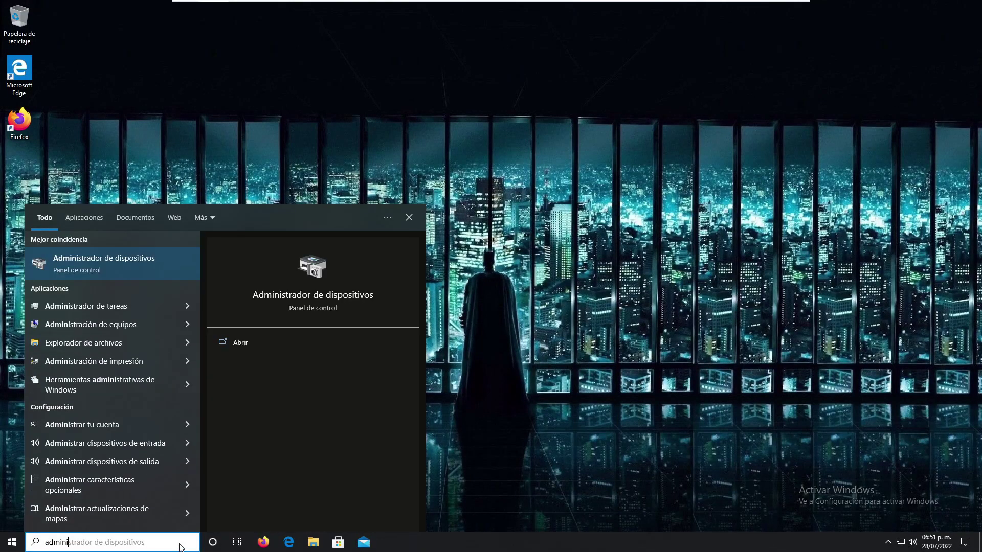
left_click(129, 266)
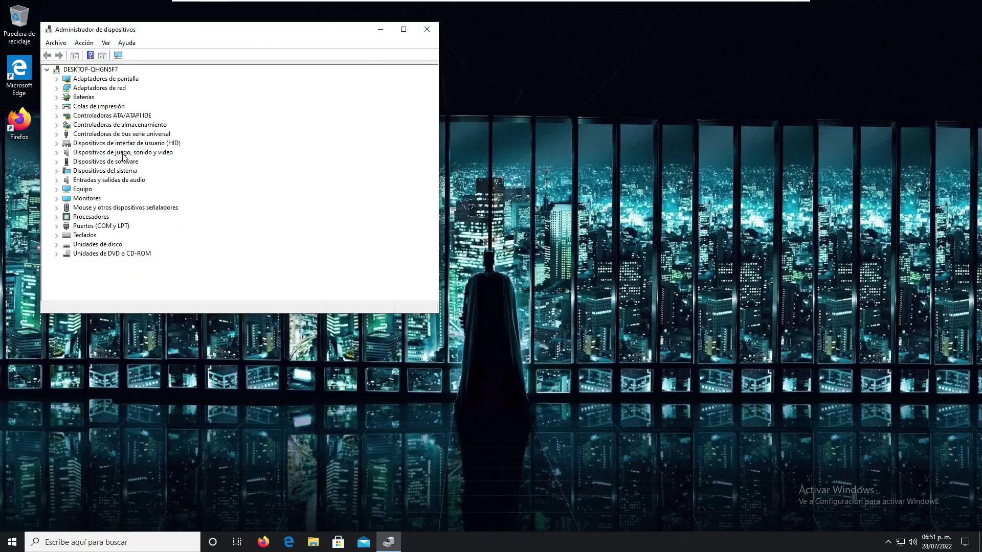
left_click(57, 152)
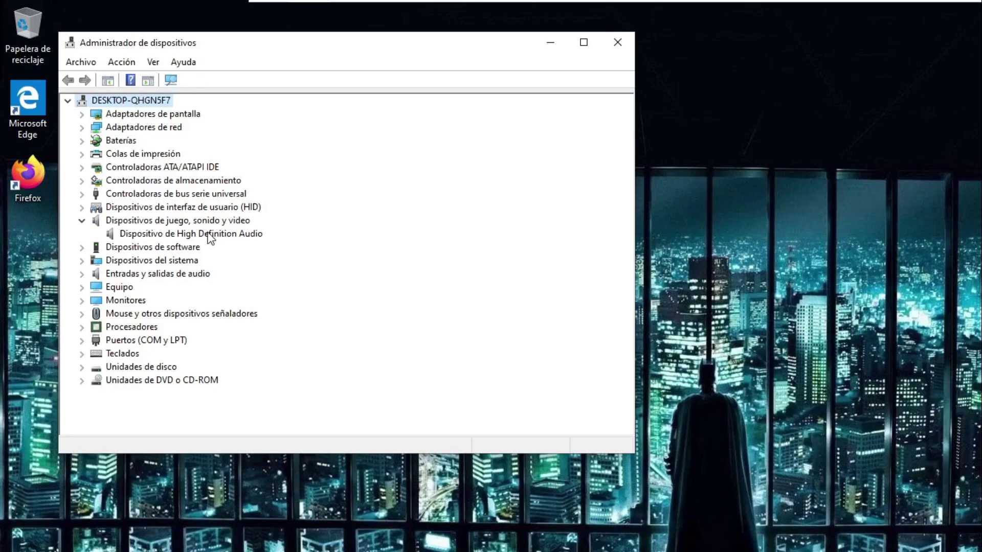
Step: Uninstall Dispositivo de High Definition Audio from the system
left_click(206, 233)
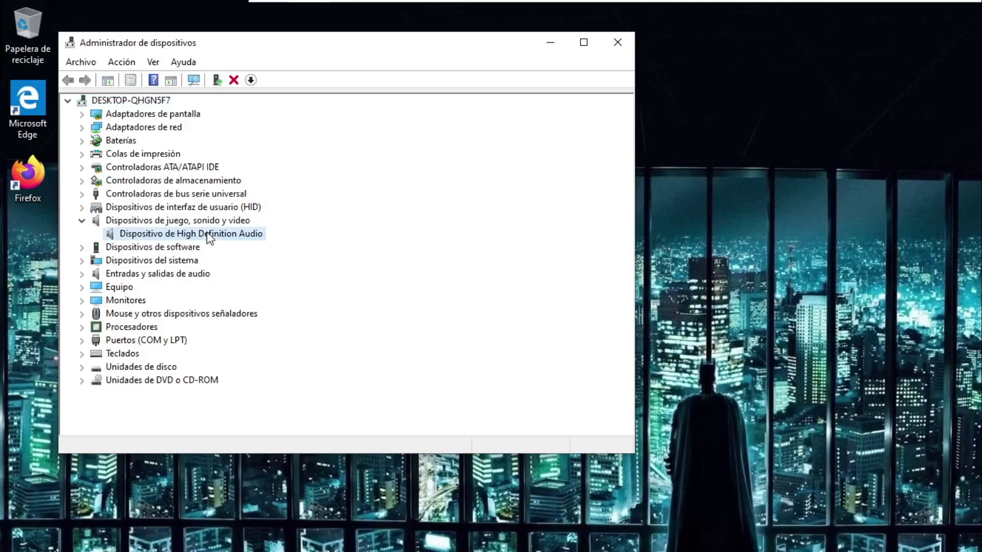
right_click(209, 238)
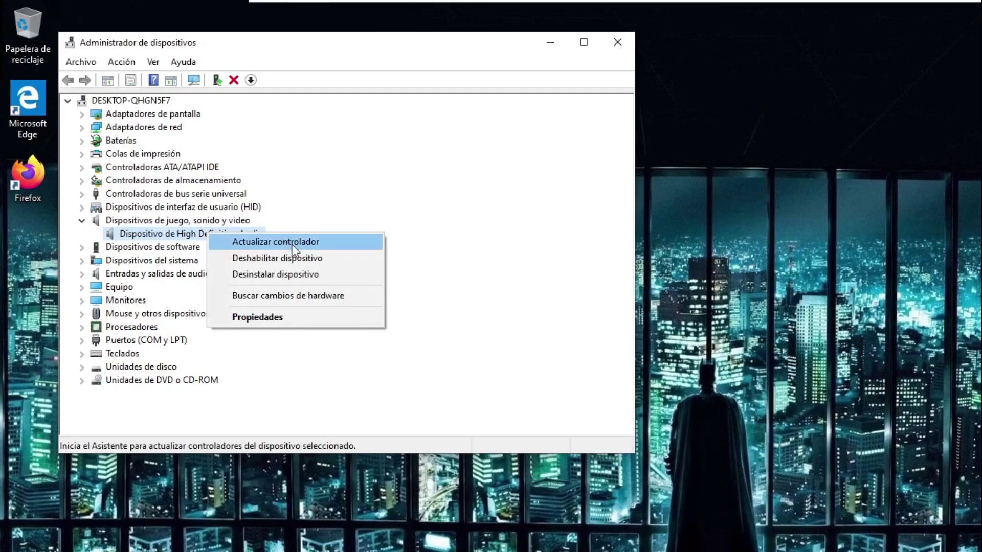
left_click(279, 274)
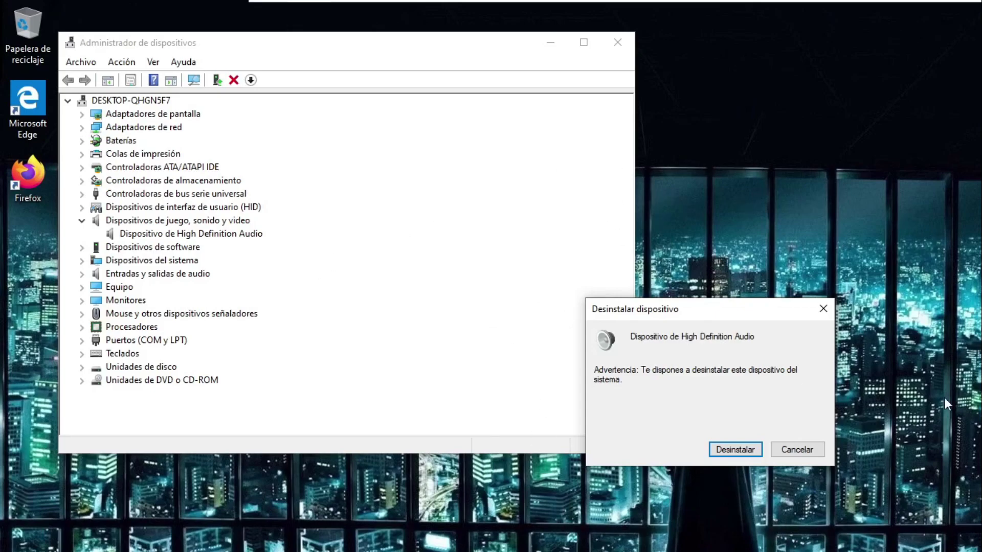
left_click(736, 450)
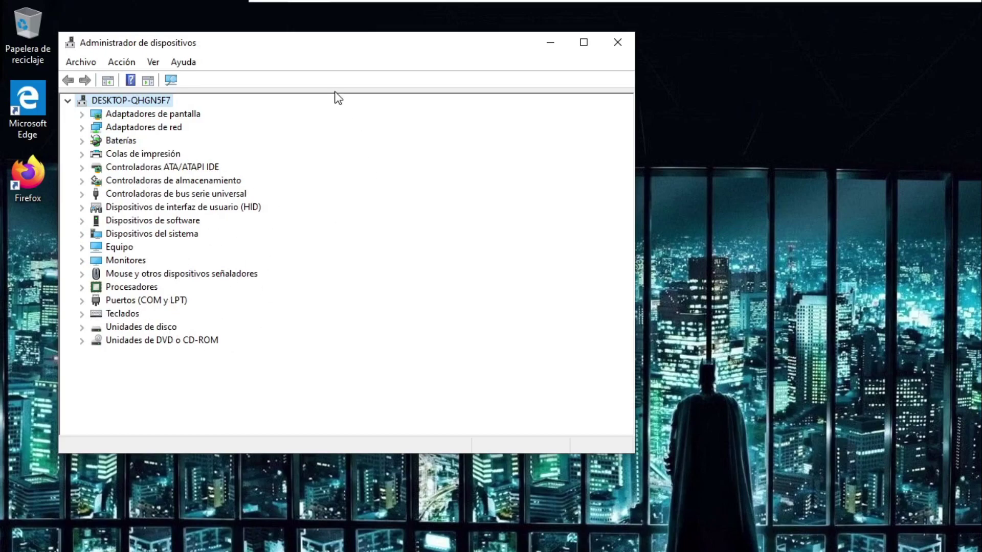
Step: Scan for hardware changes to reinstall the audio device, and expand the Entradas y salidas de audio category
left_click(172, 80)
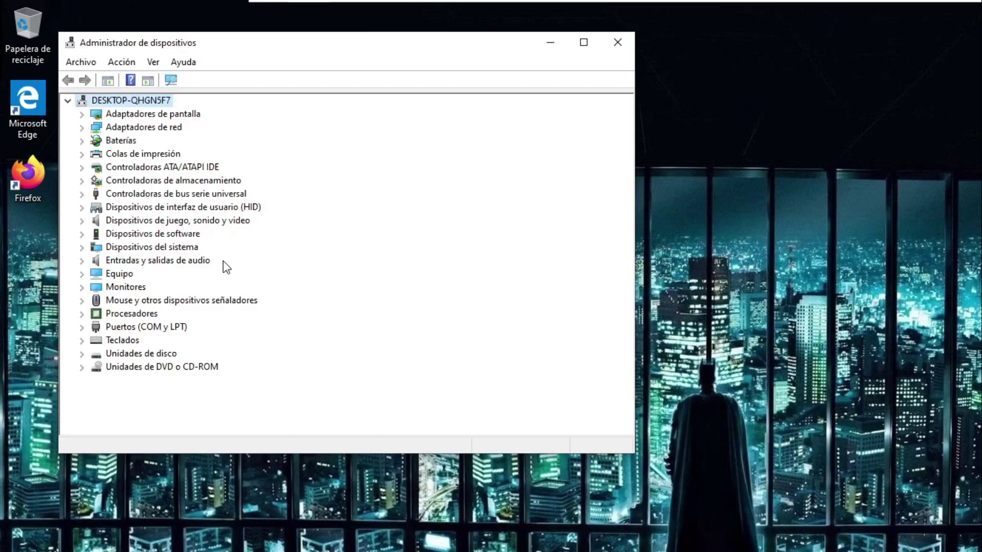
left_click(82, 261)
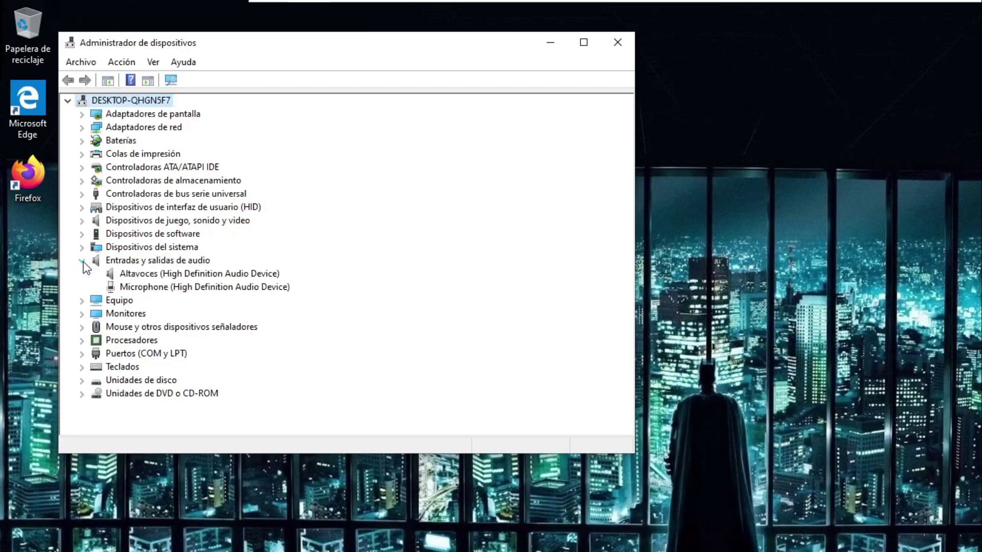